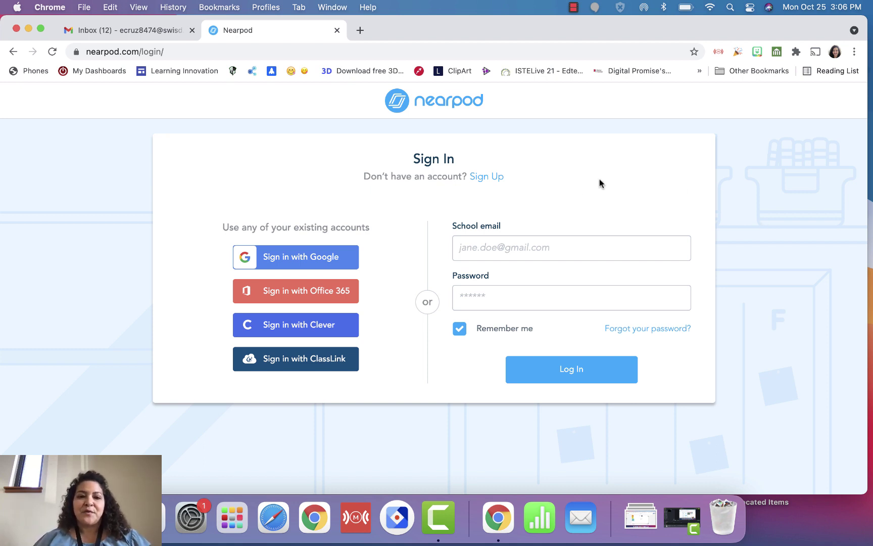
Step: Sign in to Nearpod with the existing Google account and launch the SCO SS NP Sample lesson in Live Participation mode
{"action": "left_click", "coordinate": [300, 259]}
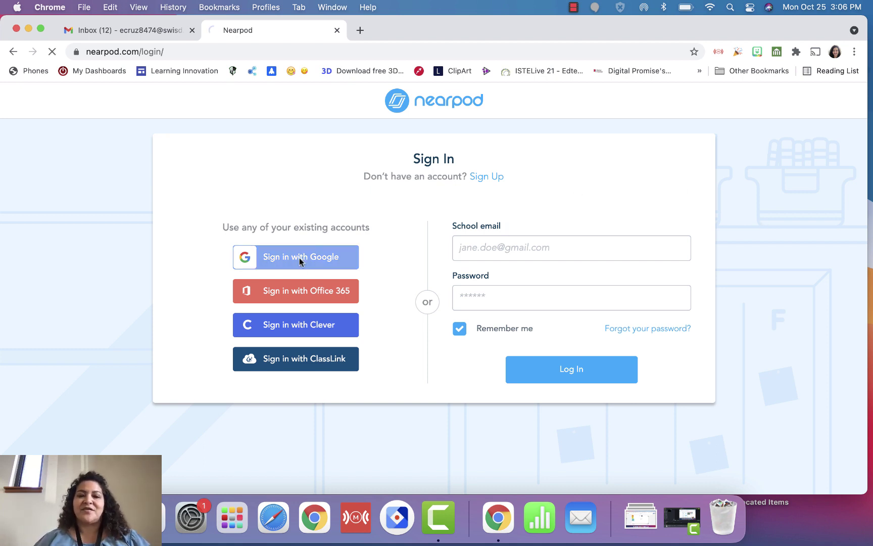
{"action": "left_click", "coordinate": [384, 253]}
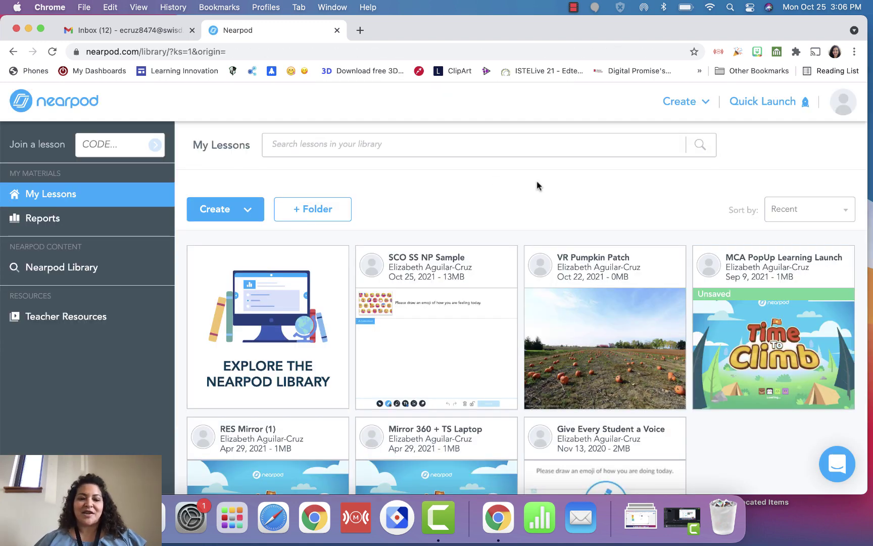
{"action": "scroll", "coordinate": [485, 217], "scroll_direction": "down", "scroll_amount": 3}
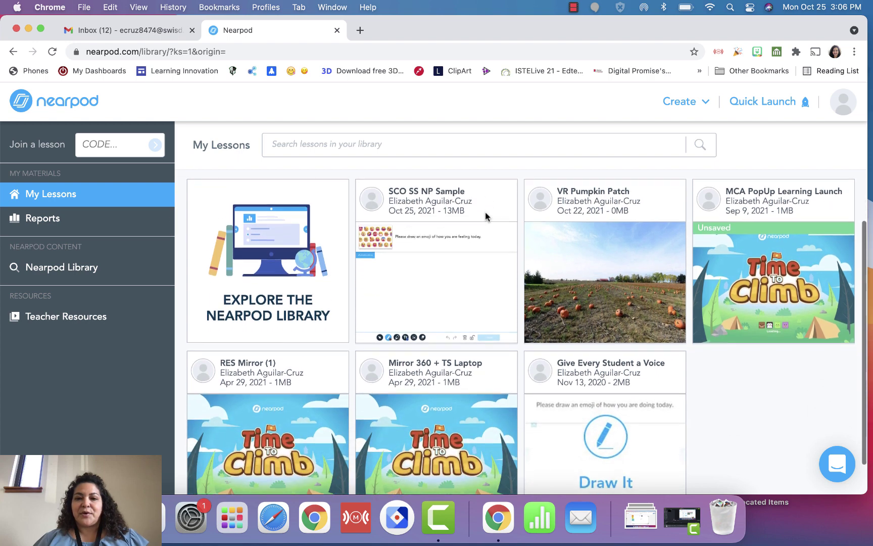
{"action": "scroll", "coordinate": [485, 216], "scroll_direction": "down", "scroll_amount": 2}
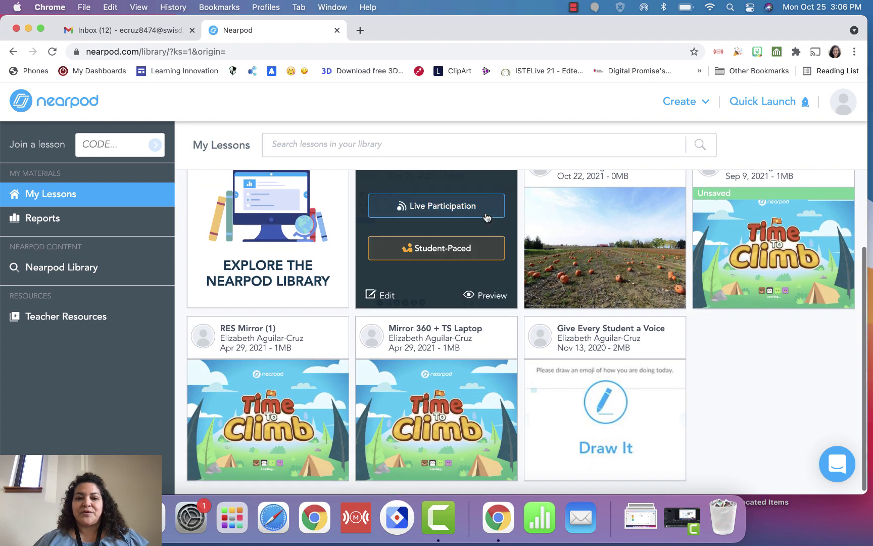
{"action": "left_click", "coordinate": [440, 205]}
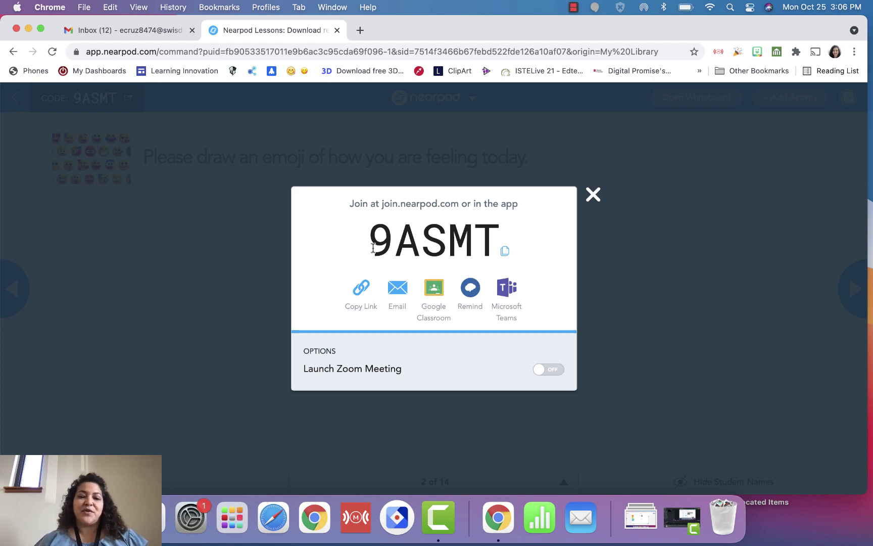
Step: Open the student join page at join.nearpod.com in a new browser tab
{"action": "key", "text": "super+t"}
{"action": "type", "text": "j"}
{"action": "type", "text": "oin"}
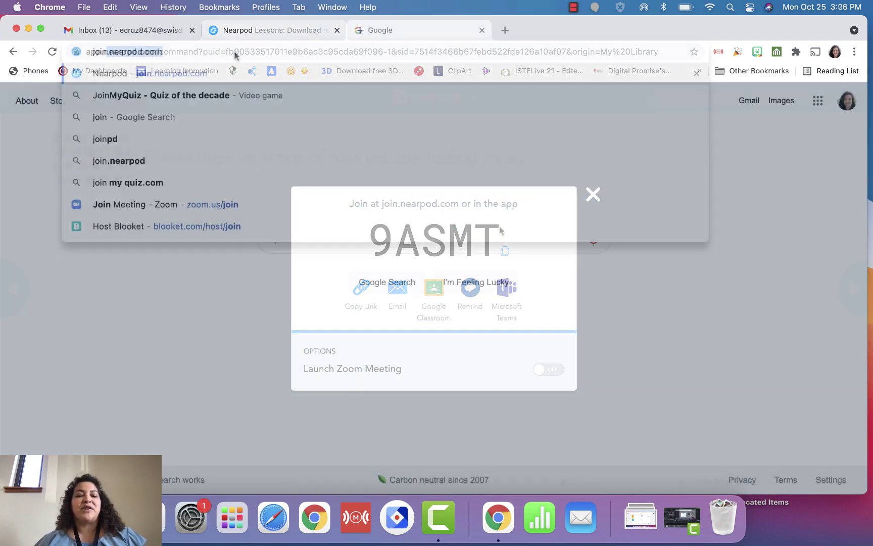
{"action": "key", "text": "Return"}
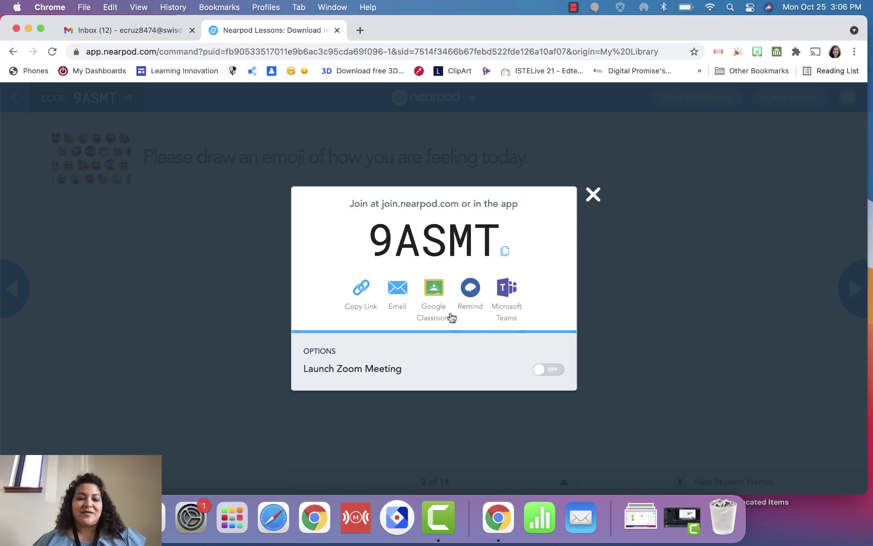
Step: Try sharing the live lesson to the Technology Facilitators class in Google Classroom as a material, and close the draft without posting
{"action": "left_click", "coordinate": [435, 290]}
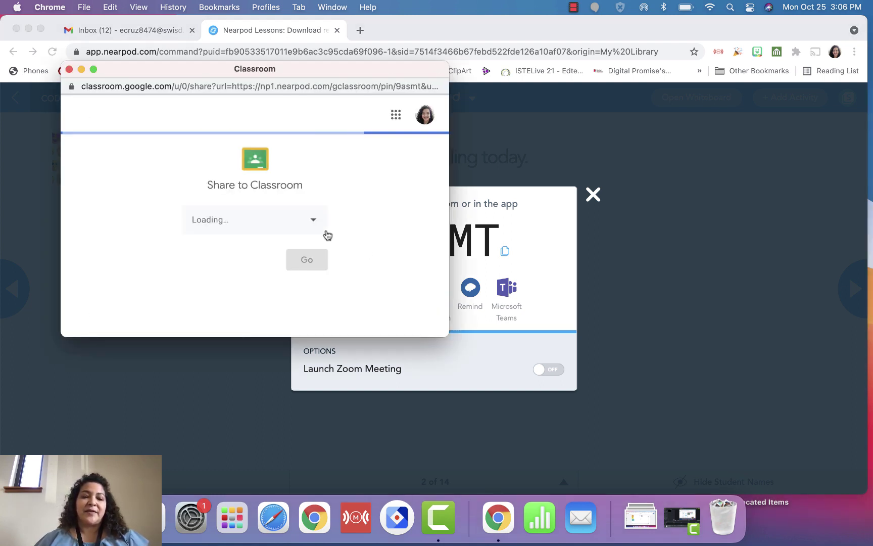
{"action": "left_click", "coordinate": [313, 218]}
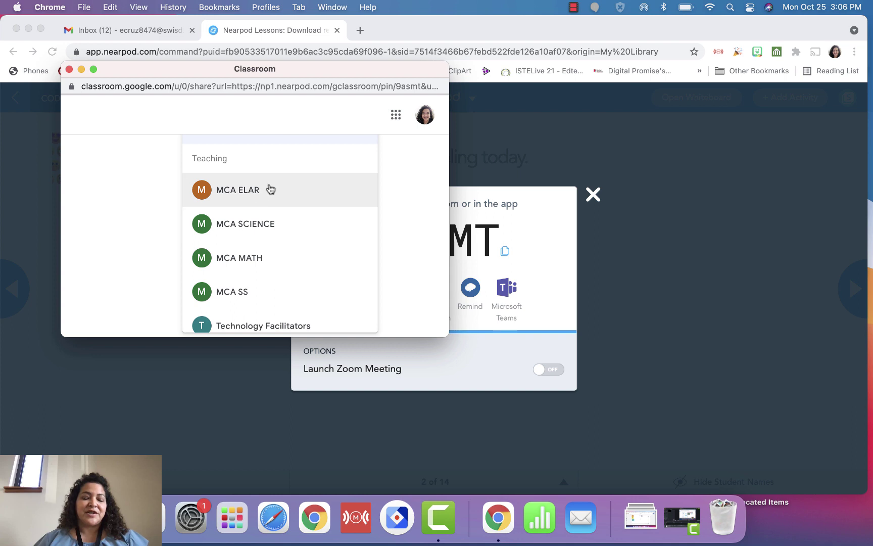
{"action": "scroll", "coordinate": [276, 275], "scroll_direction": "down", "scroll_amount": 2}
{"action": "left_click", "coordinate": [265, 285]}
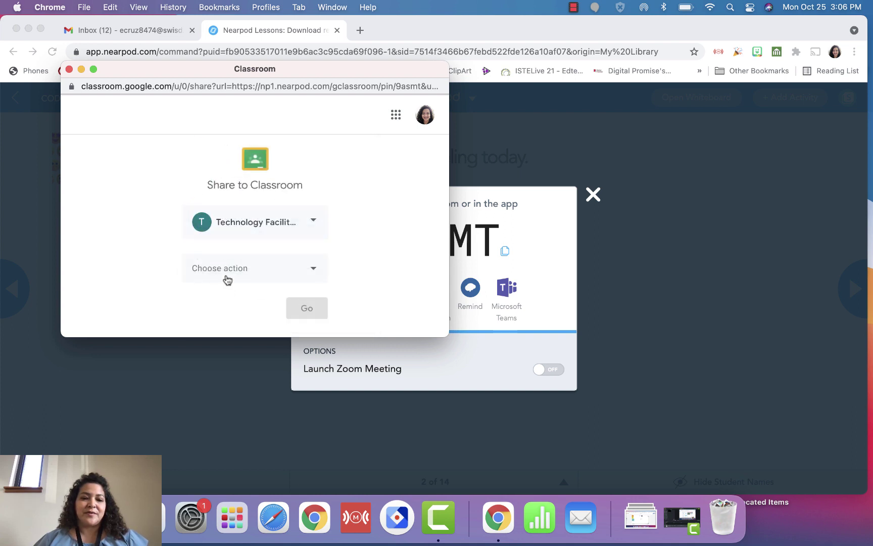
{"action": "left_click", "coordinate": [314, 266]}
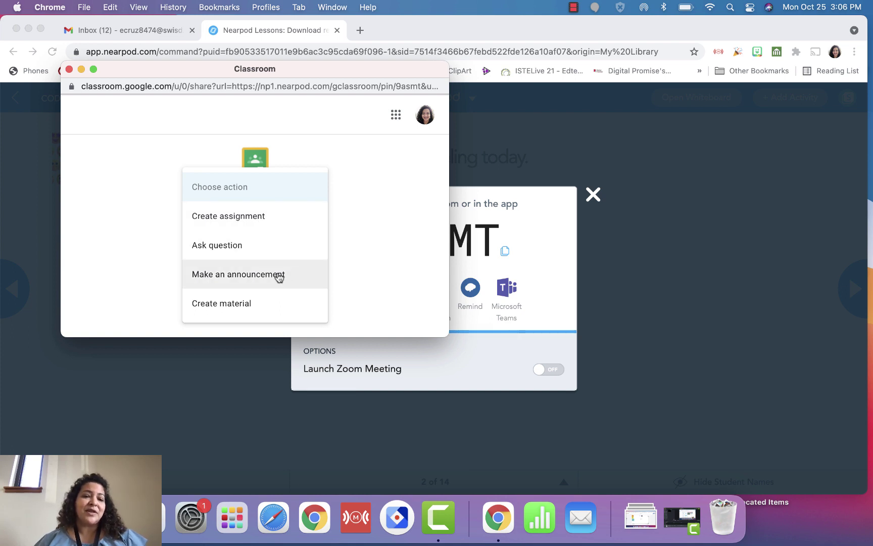
{"action": "left_click", "coordinate": [232, 305]}
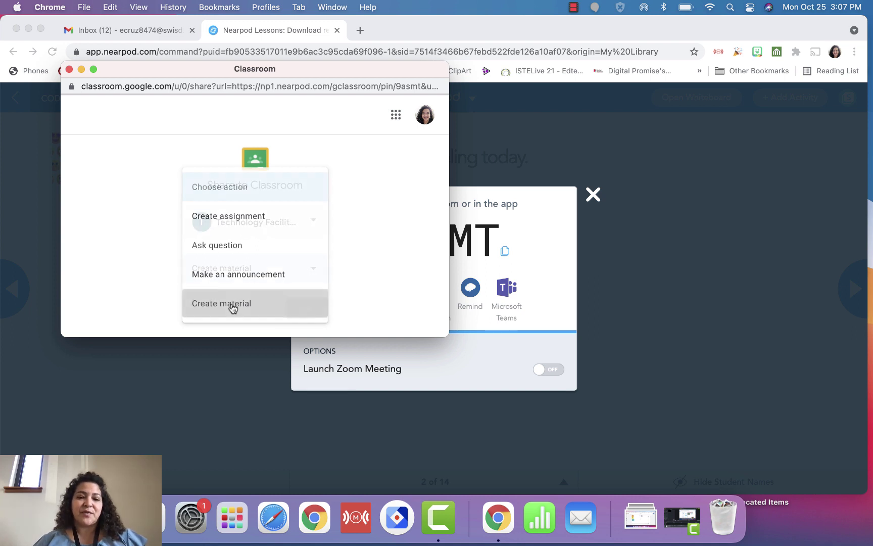
{"action": "left_click", "coordinate": [306, 310]}
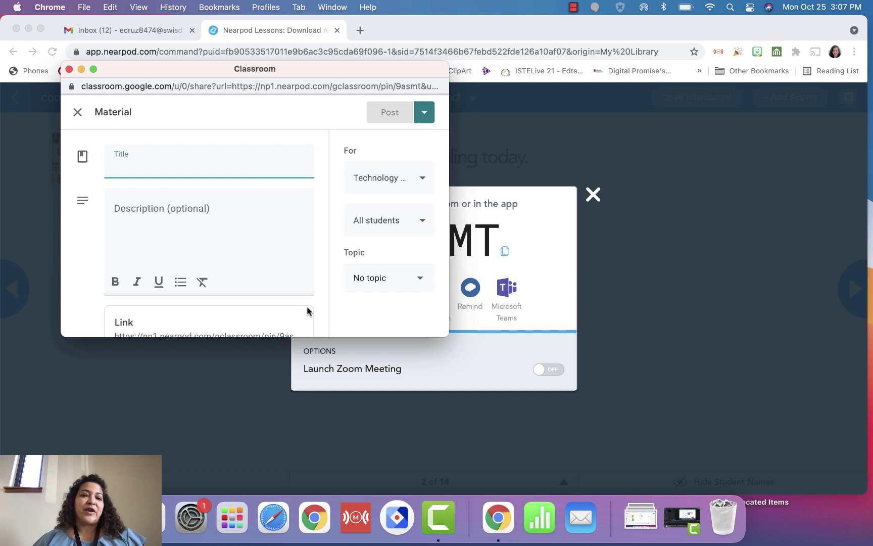
{"action": "scroll", "coordinate": [254, 264], "scroll_direction": "down", "scroll_amount": 1}
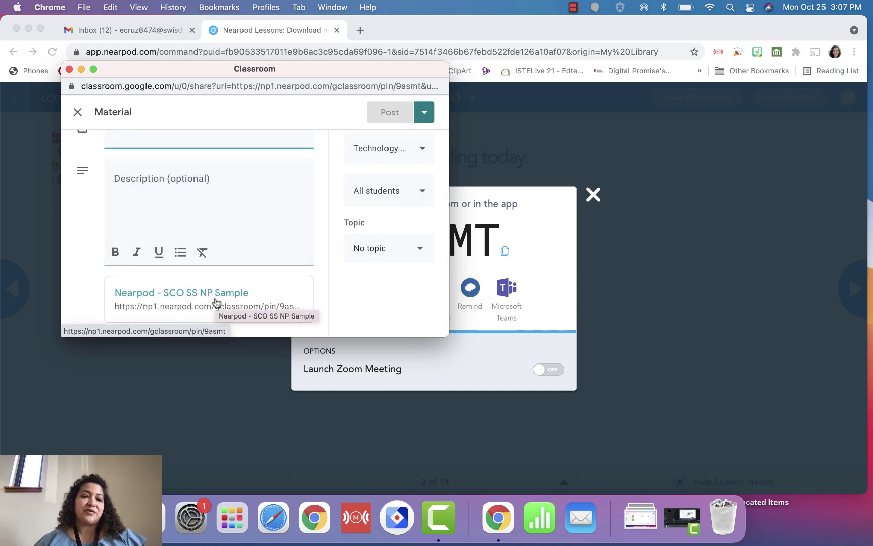
{"action": "left_click", "coordinate": [69, 69]}
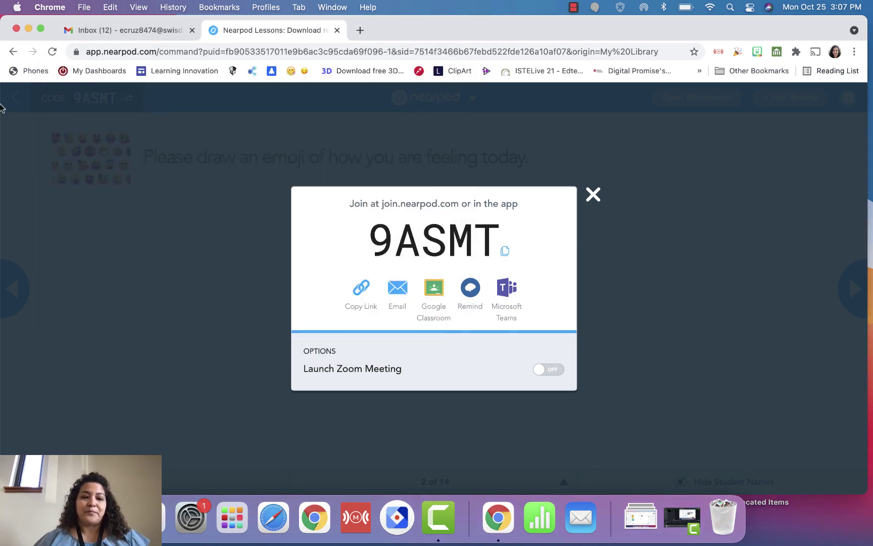
Step: Dismiss the join code window and advance the live lesson to slide 4
{"action": "left_click", "coordinate": [593, 194]}
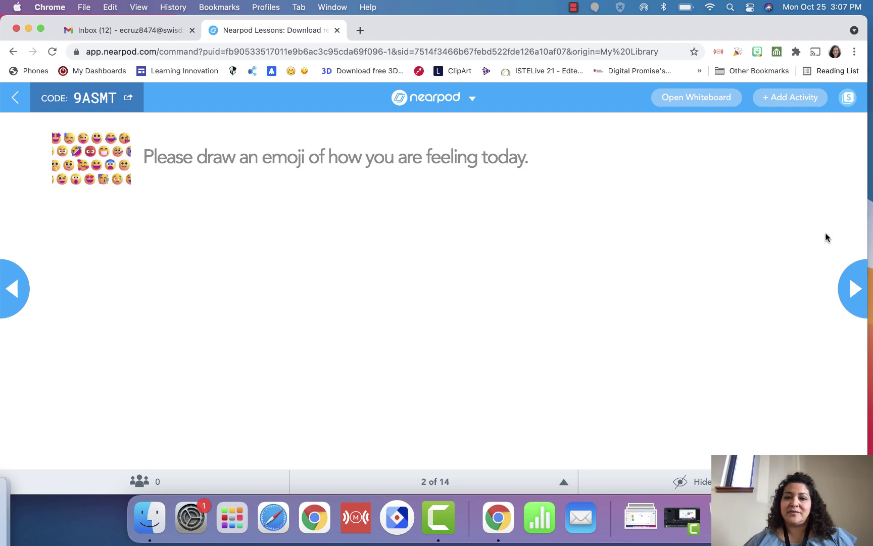
{"action": "left_click", "coordinate": [855, 298]}
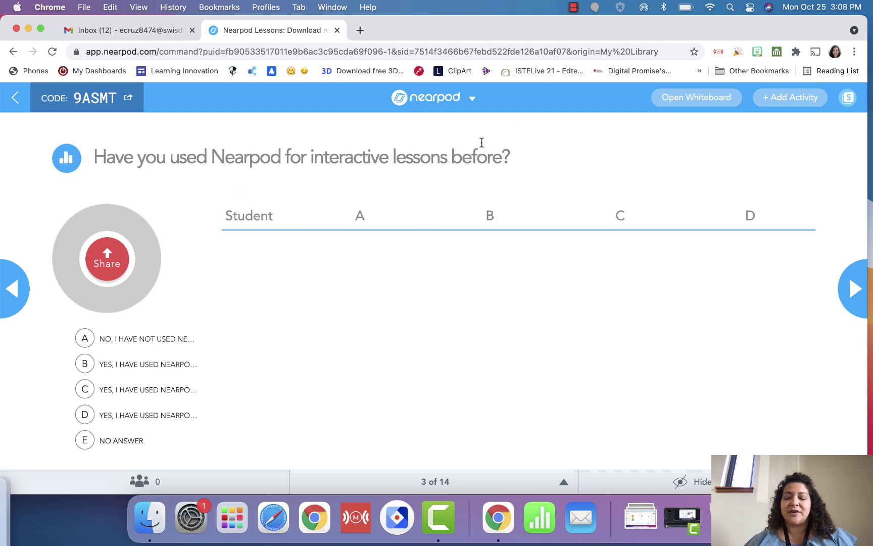
{"action": "left_click", "coordinate": [853, 292]}
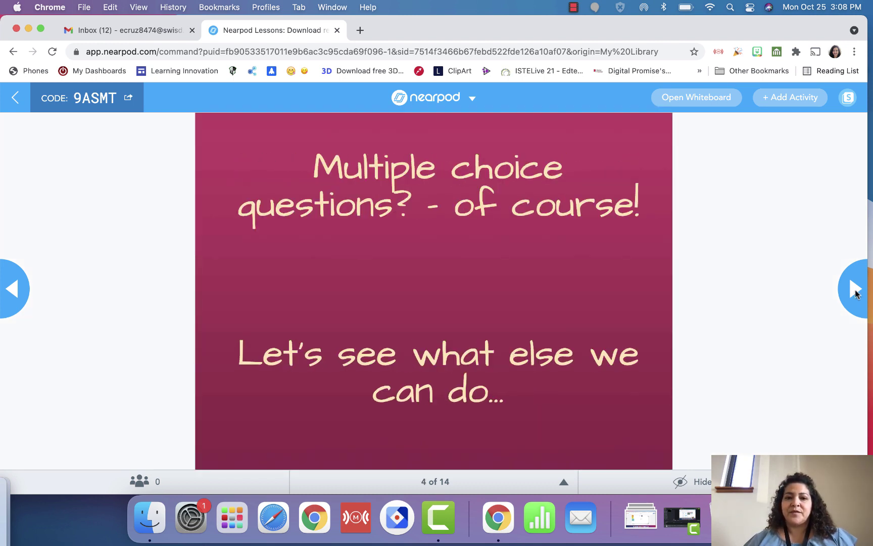
Step: Open the whiteboard over slide 4, draw a freehand looped line across its middle, and close the whiteboard
{"action": "left_click", "coordinate": [696, 100]}
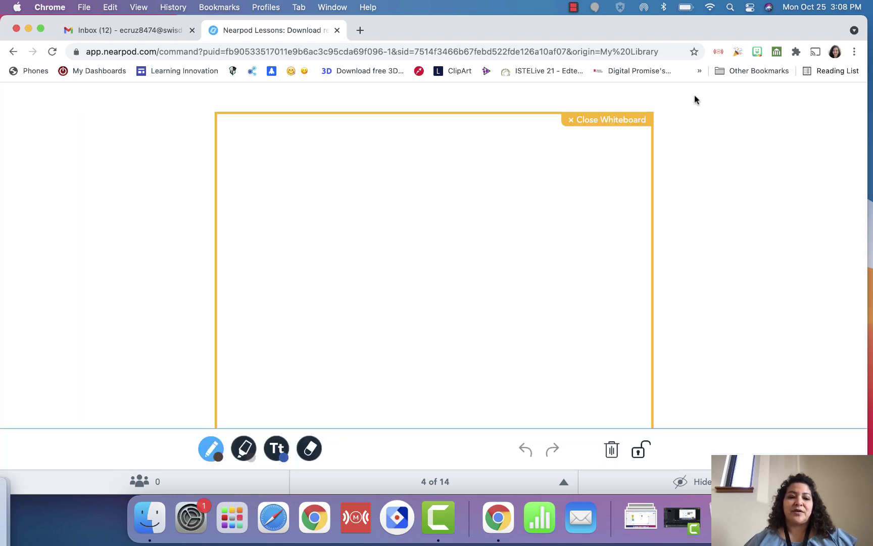
{"action": "mouse_move", "coordinate": [346, 242]}
{"action": "left_mouse_down"}
{"action": "mouse_move", "coordinate": [309, 243]}
{"action": "mouse_move", "coordinate": [414, 323]}
{"action": "mouse_move", "coordinate": [571, 280]}
{"action": "mouse_move", "coordinate": [599, 319]}
{"action": "left_mouse_up"}
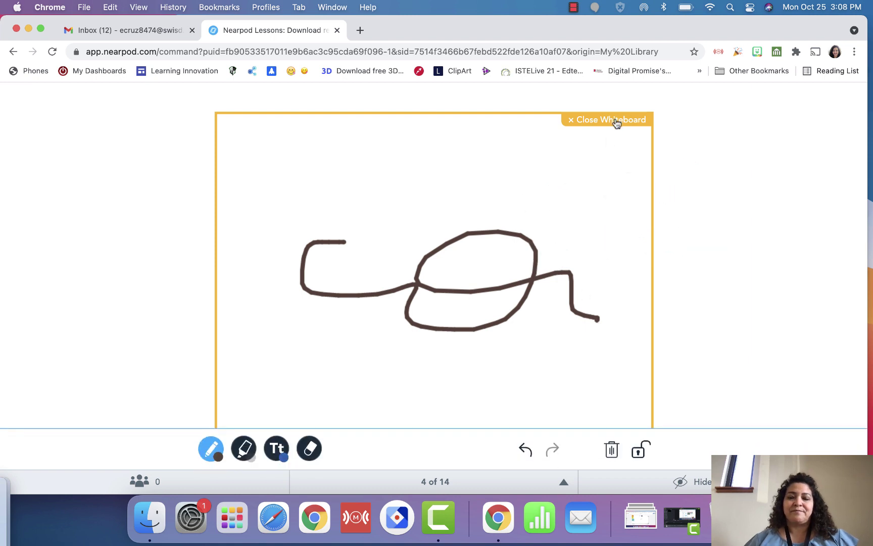
{"action": "left_click", "coordinate": [615, 121]}
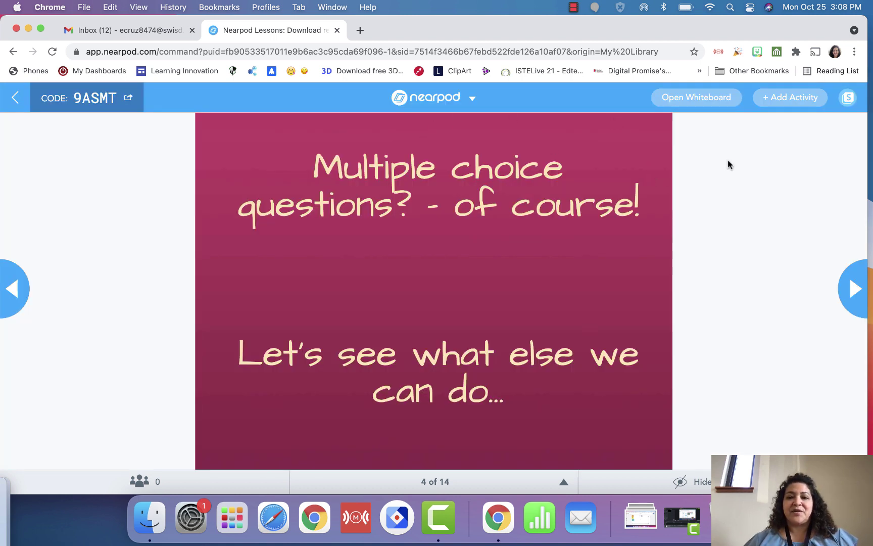
Step: Display the activity types that can be added to the live lesson, and advance to slide 5
{"action": "left_click", "coordinate": [784, 101]}
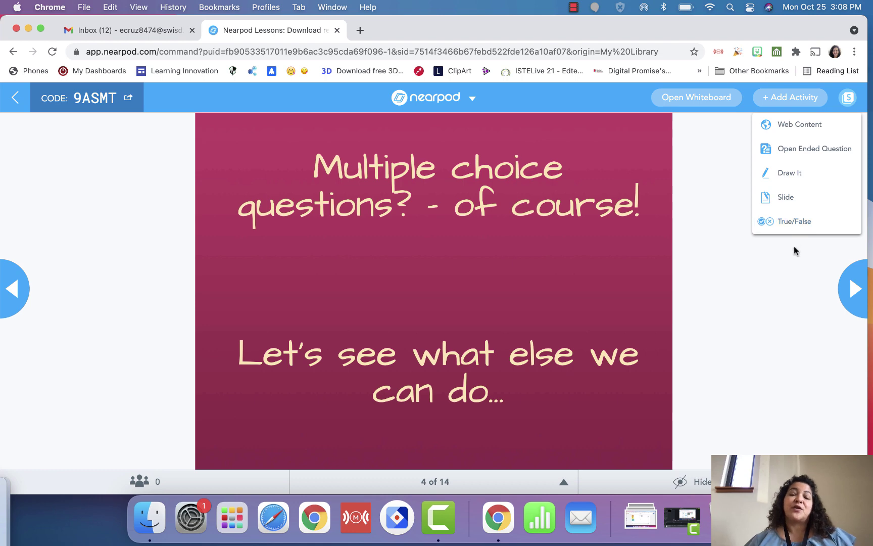
{"action": "left_click", "coordinate": [859, 293]}
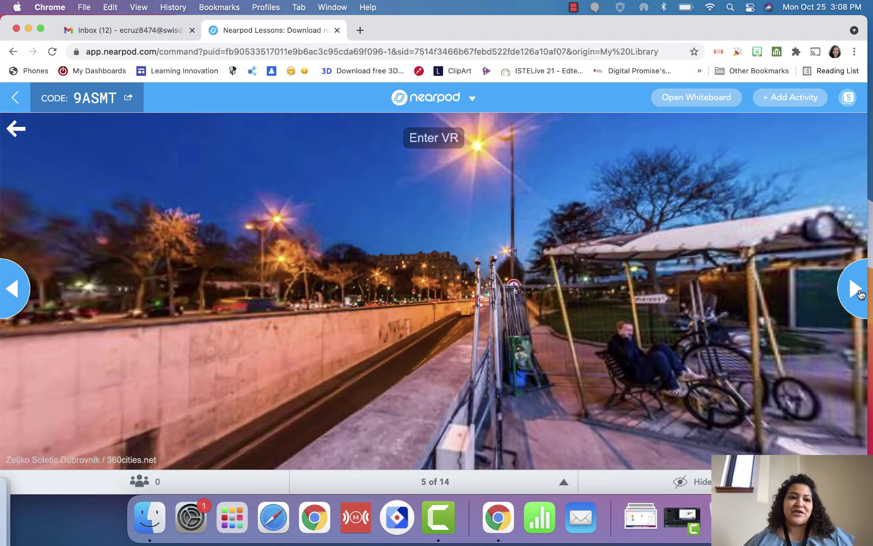
Step: Browse the thumbnails of the lesson's remaining slides and activities, and collapse the slide overview
{"action": "left_click", "coordinate": [566, 482]}
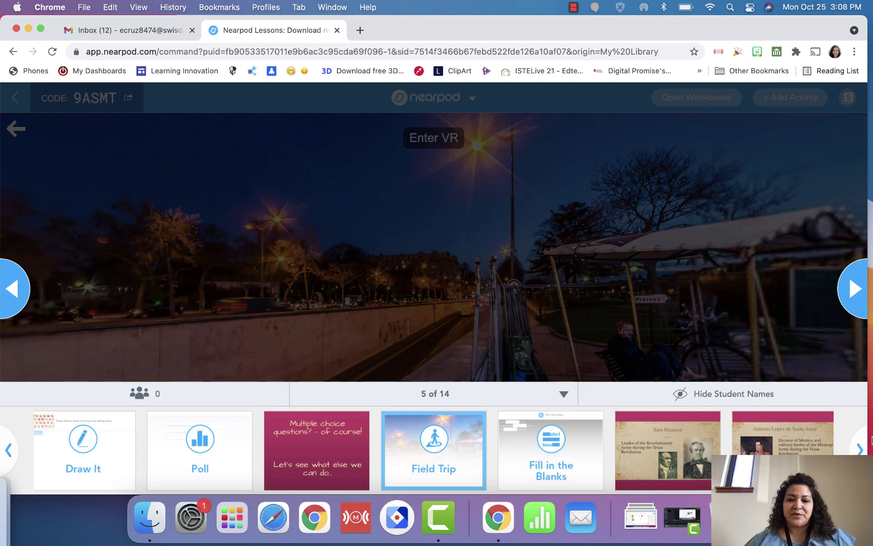
{"action": "left_click", "coordinate": [858, 450]}
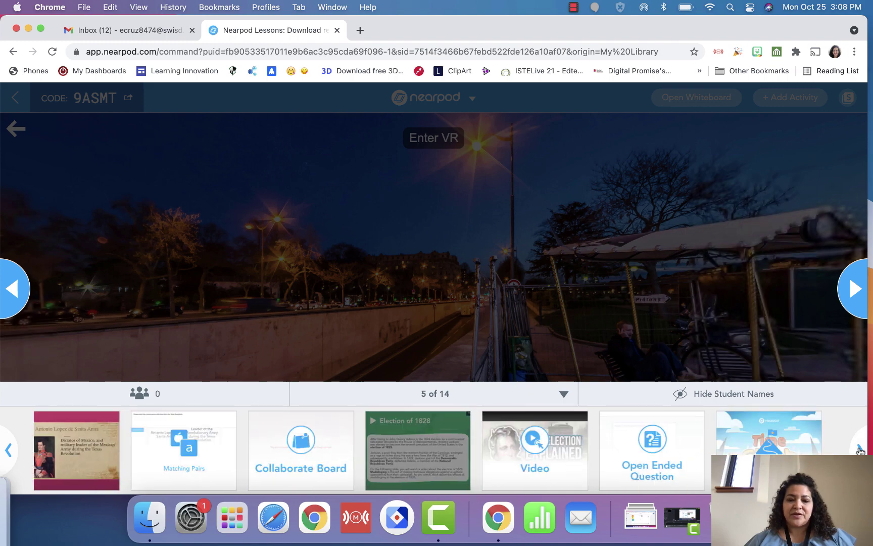
{"action": "left_click", "coordinate": [624, 309]}
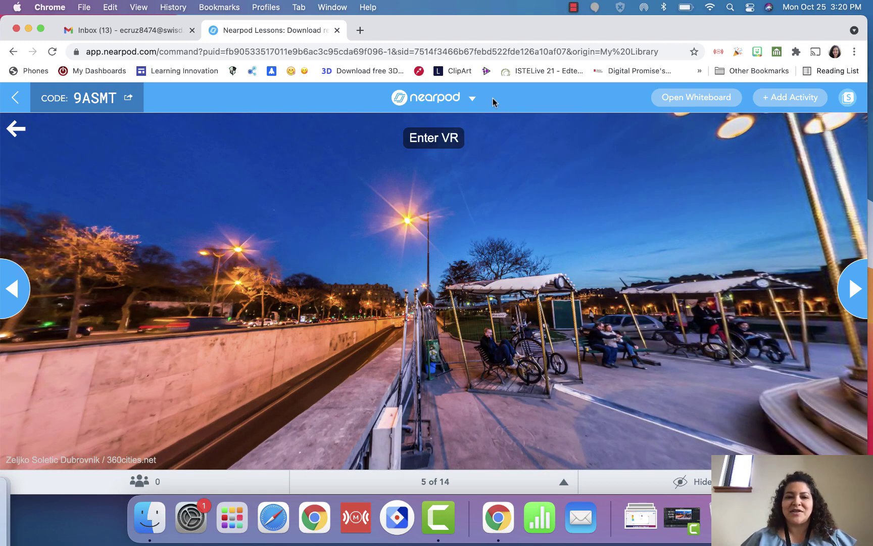
Step: End the live lesson session for all logged-in students
{"action": "left_click", "coordinate": [472, 101]}
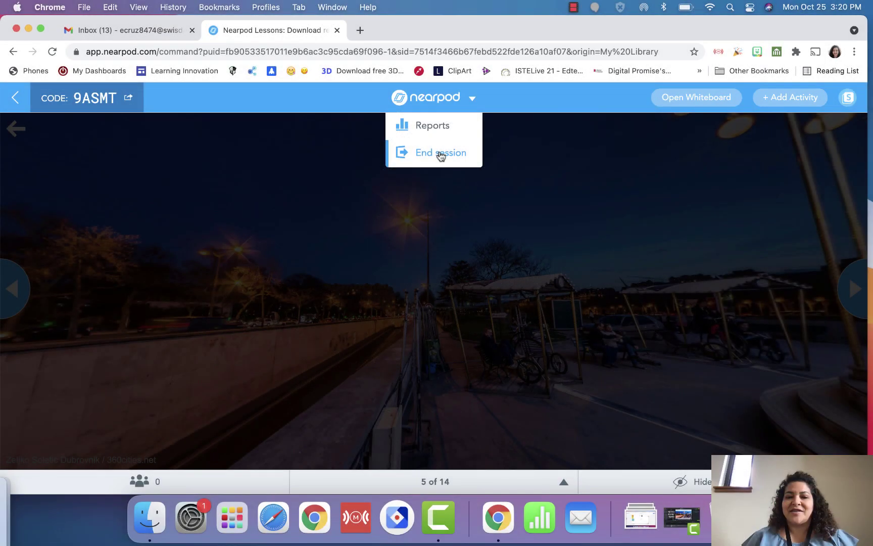
{"action": "left_click", "coordinate": [440, 153]}
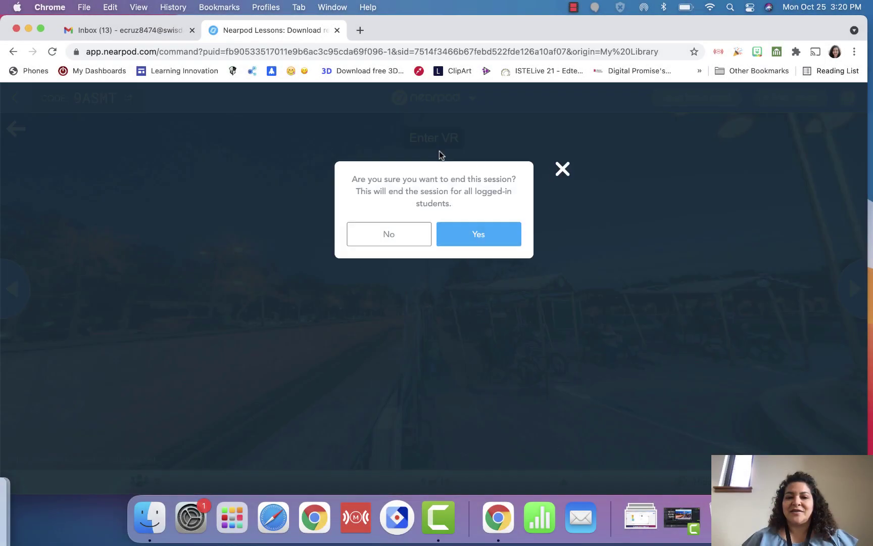
{"action": "left_click", "coordinate": [481, 236]}
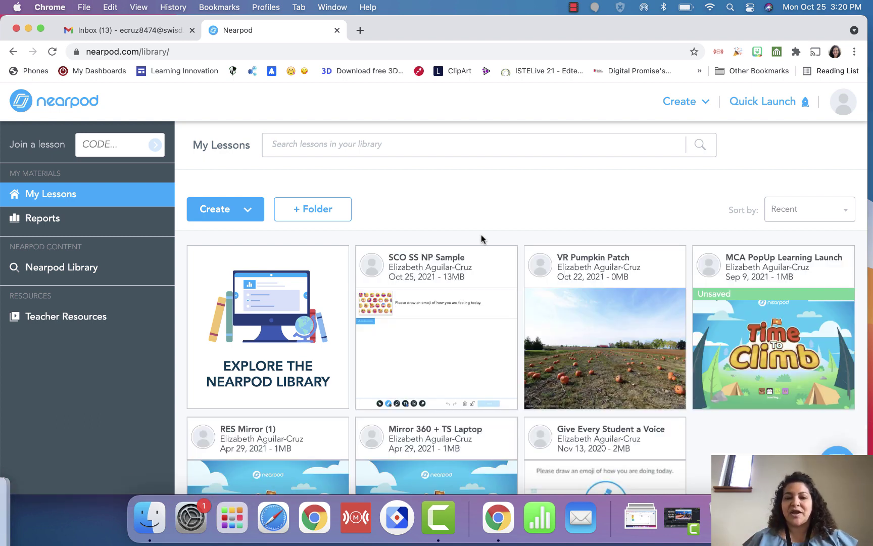
Step: Relaunch the SCO SS NP Sample lesson in Live Participation mode from My Lessons
{"action": "mouse_move", "coordinate": [442, 279]}
{"action": "left_click", "coordinate": [441, 307]}
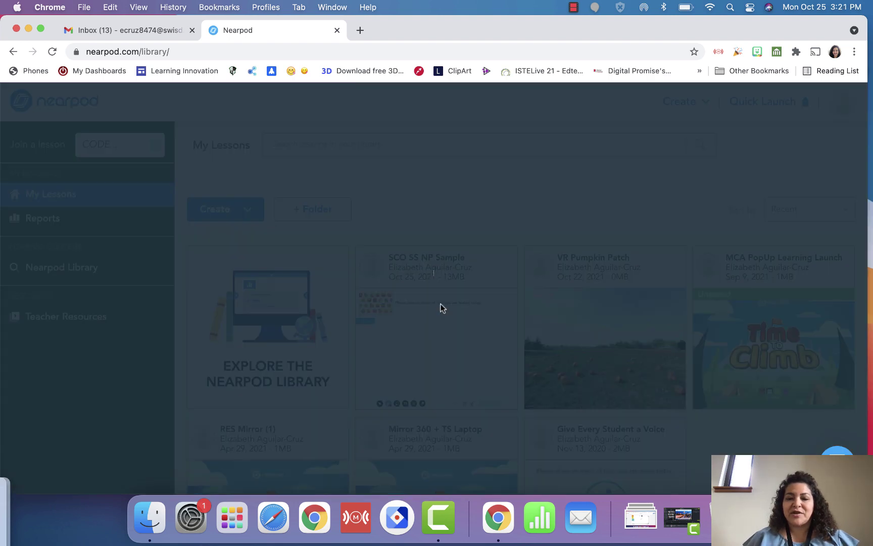